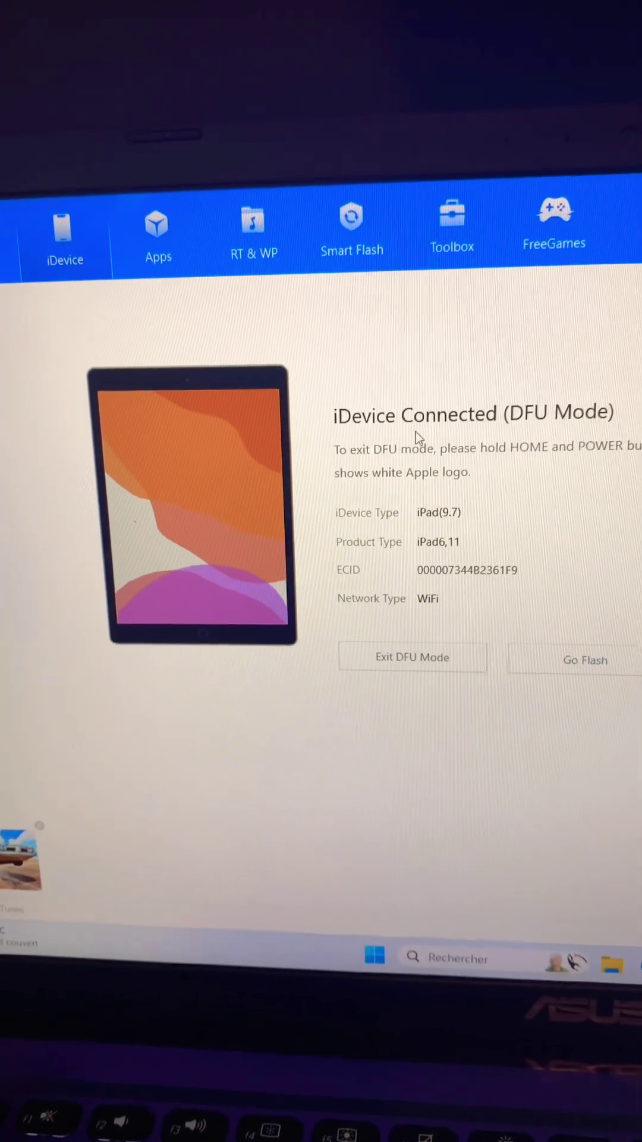
Show the Smart Flash page listing the iPadOS 16.7.7 firmware for the iPad.
{"action": "left_click", "coordinate": [360, 259]}
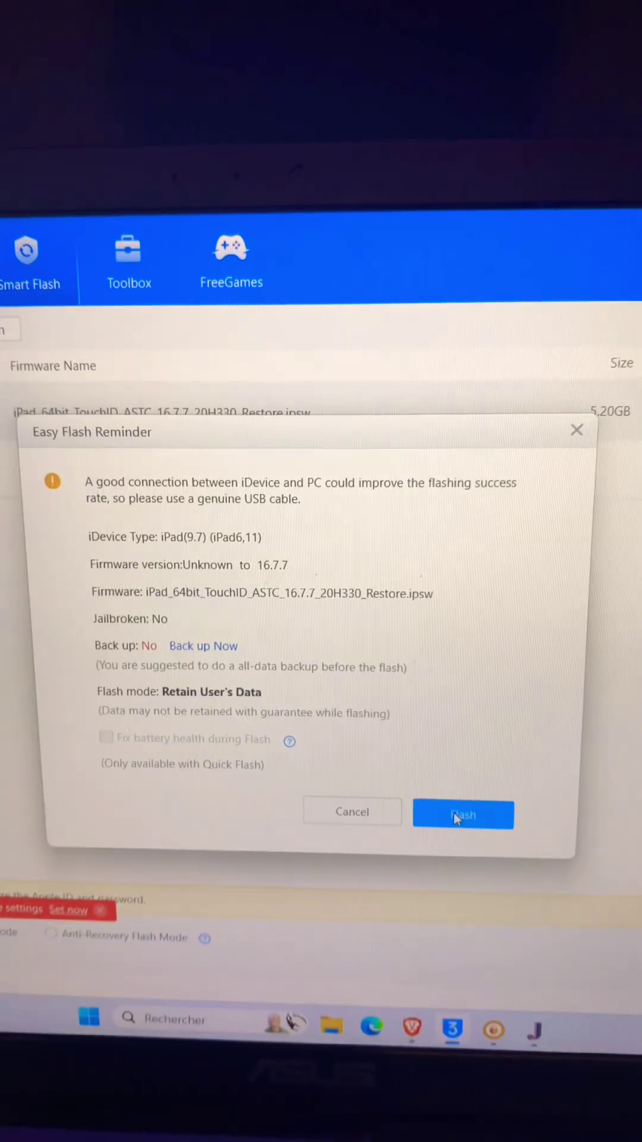
Confirm the Easy Flash Reminder to start the Retain User's Data flash of iPadOS 16.7.7.
{"action": "left_click", "coordinate": [460, 814]}
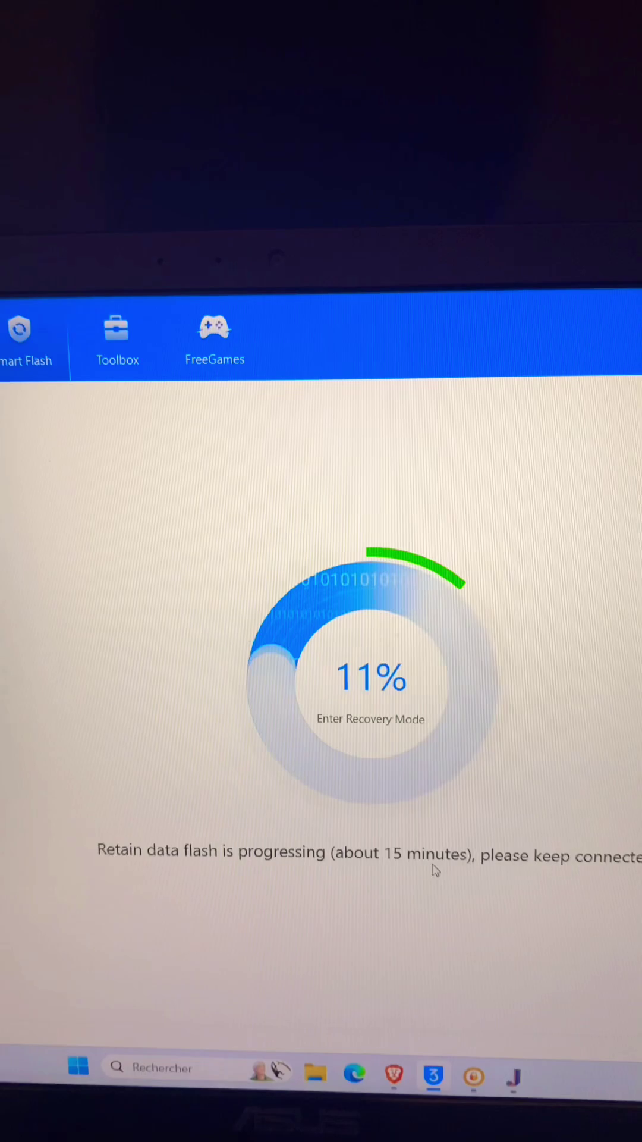